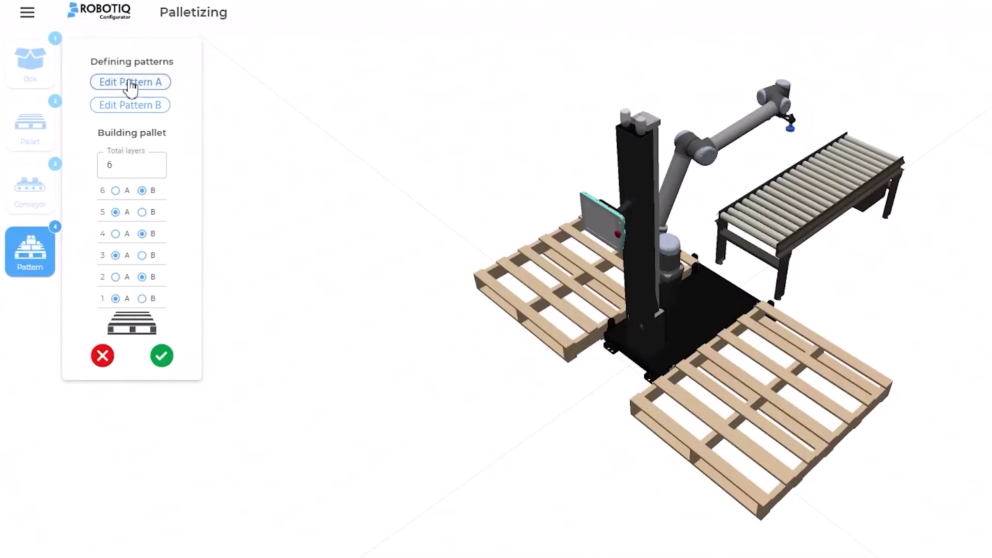
Step: In the pattern A editor, place ten boxes on the pallet: a top row of five and a second row of five
click(131, 85)
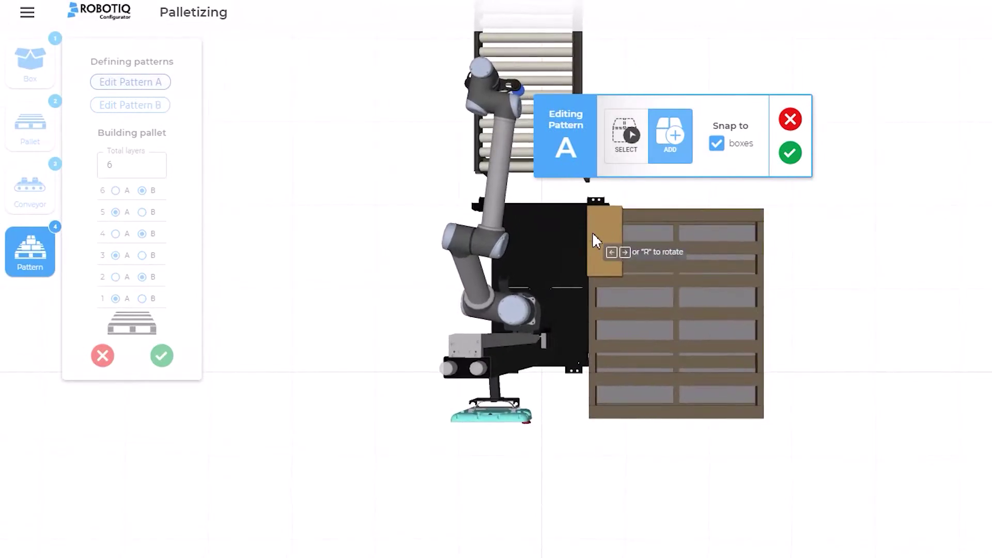
click(635, 235)
click(663, 235)
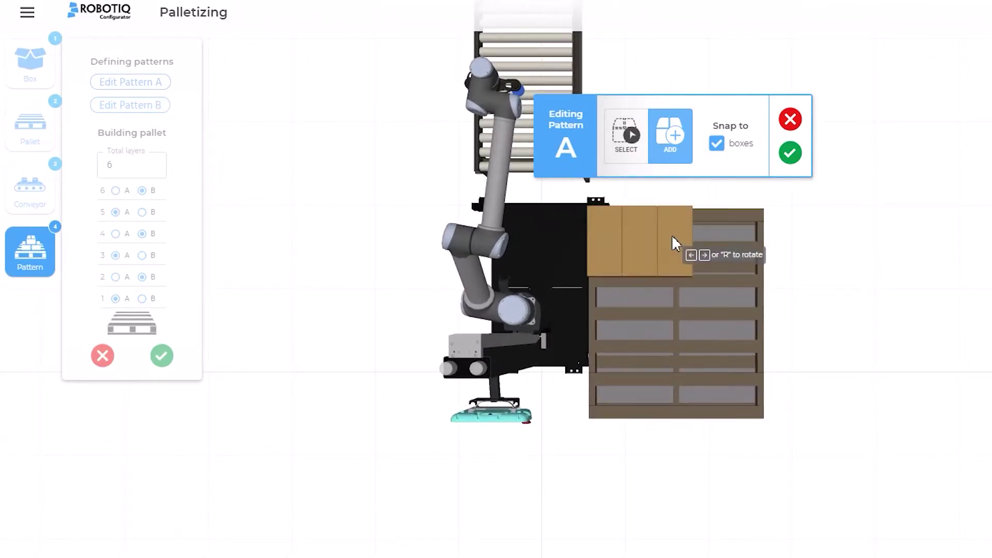
click(706, 235)
click(740, 236)
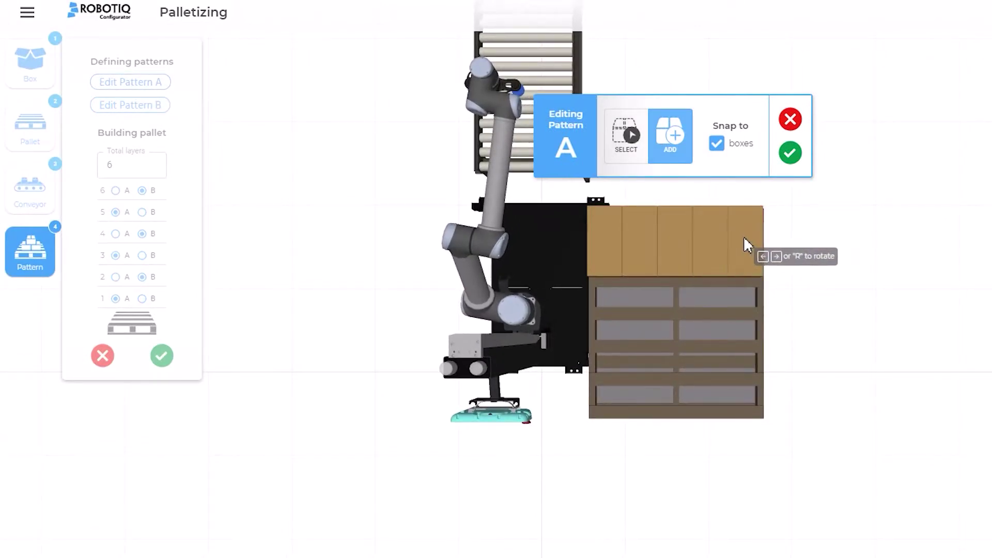
click(740, 312)
click(718, 308)
click(695, 306)
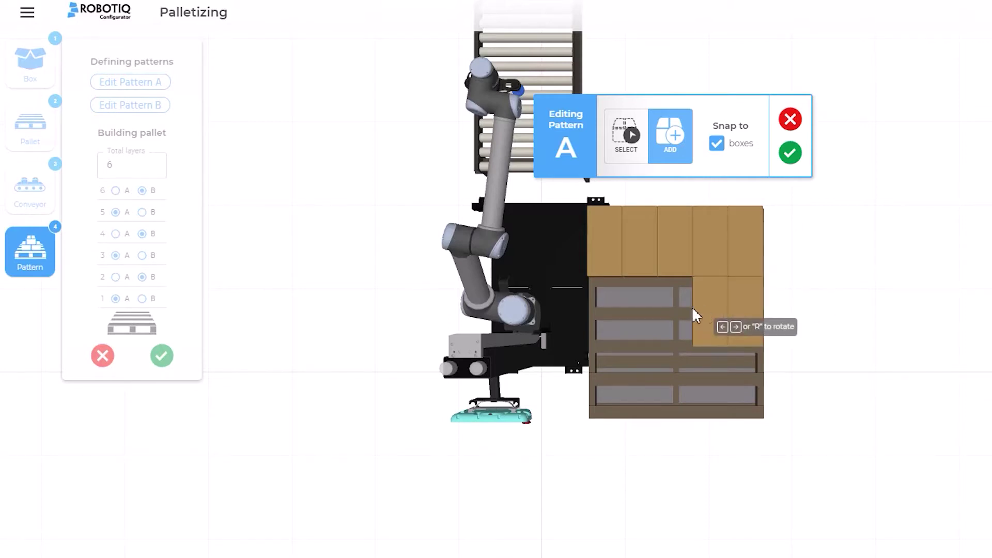
click(671, 307)
click(643, 306)
click(613, 308)
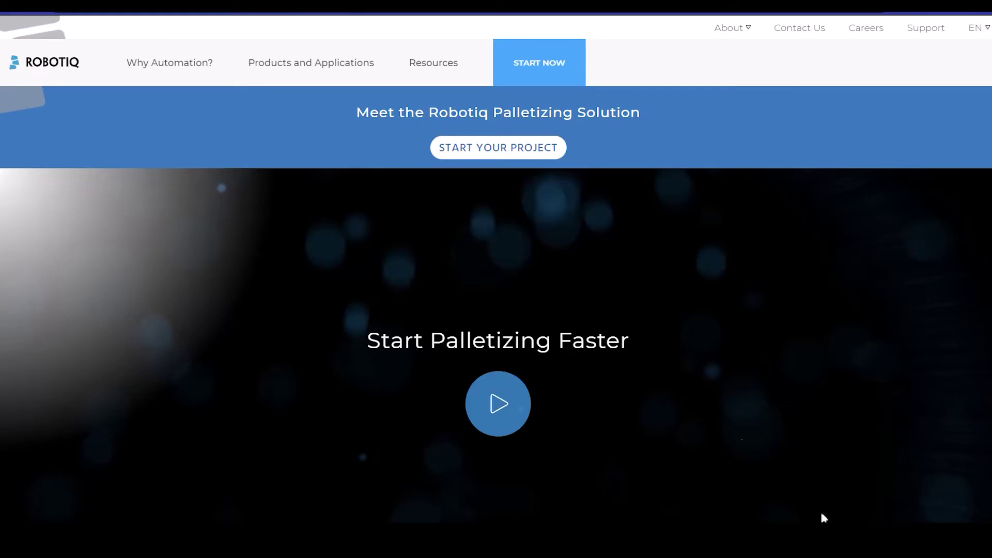
Step: From the Products and Applications menu, open the Robotiq Palletizing Solution page and launch the configurator from Start your project
mouse_move(344, 72)
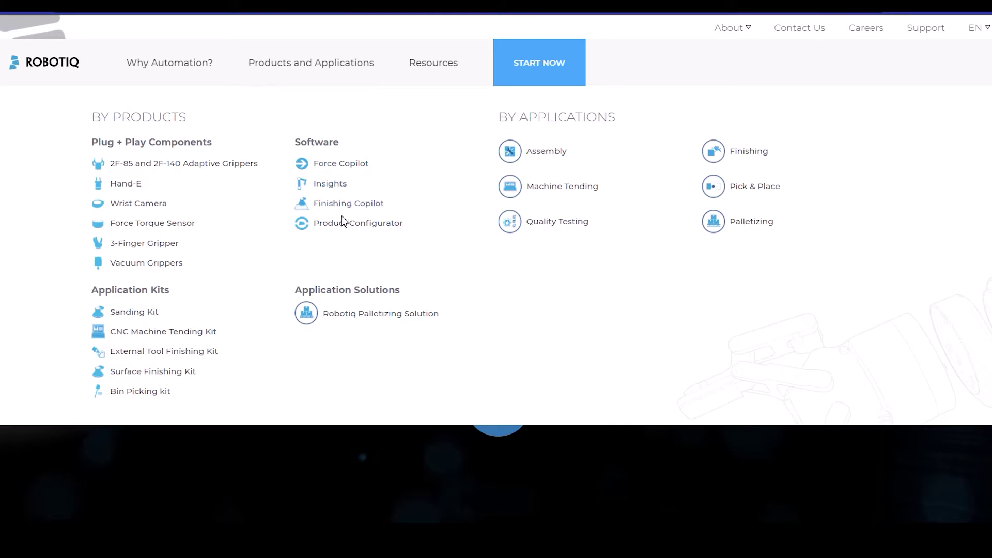
click(347, 316)
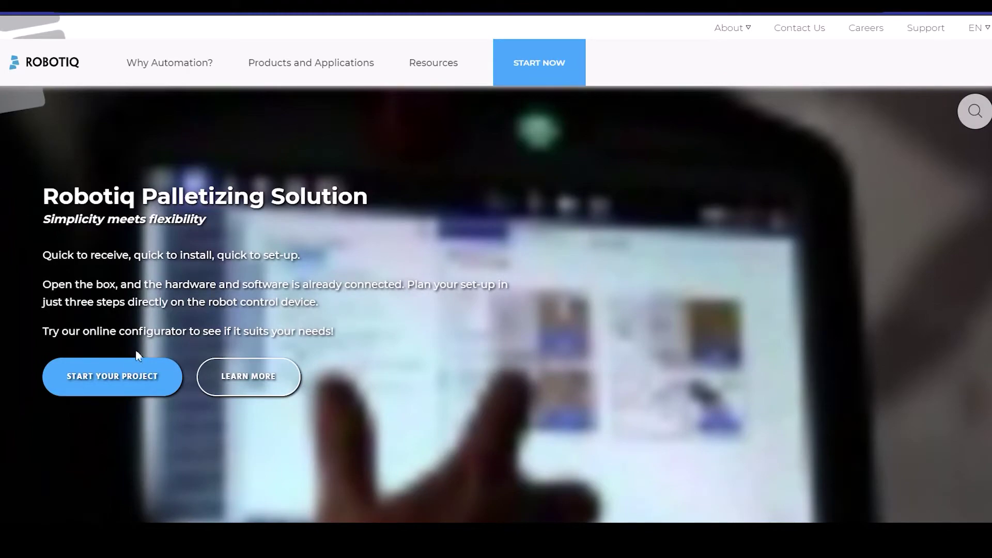
click(128, 380)
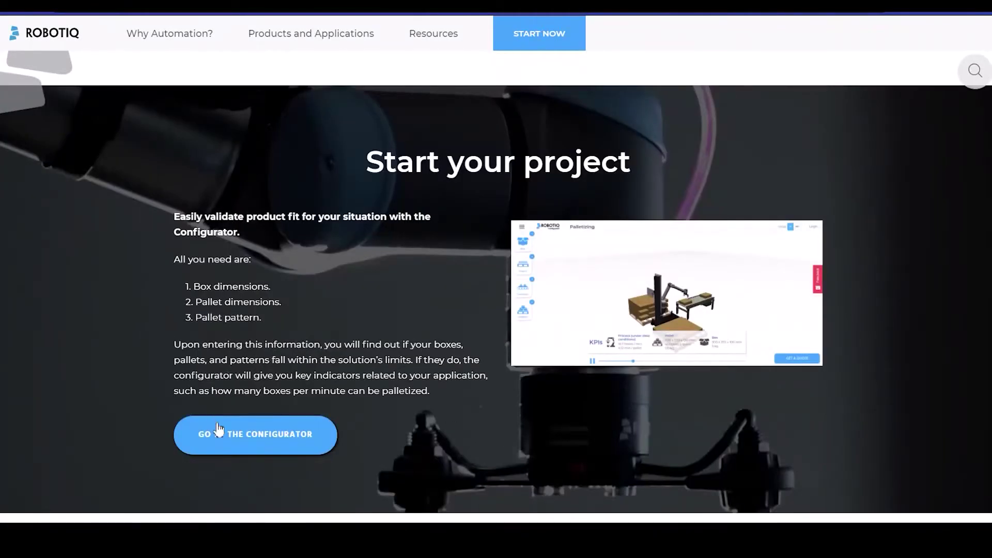
click(231, 440)
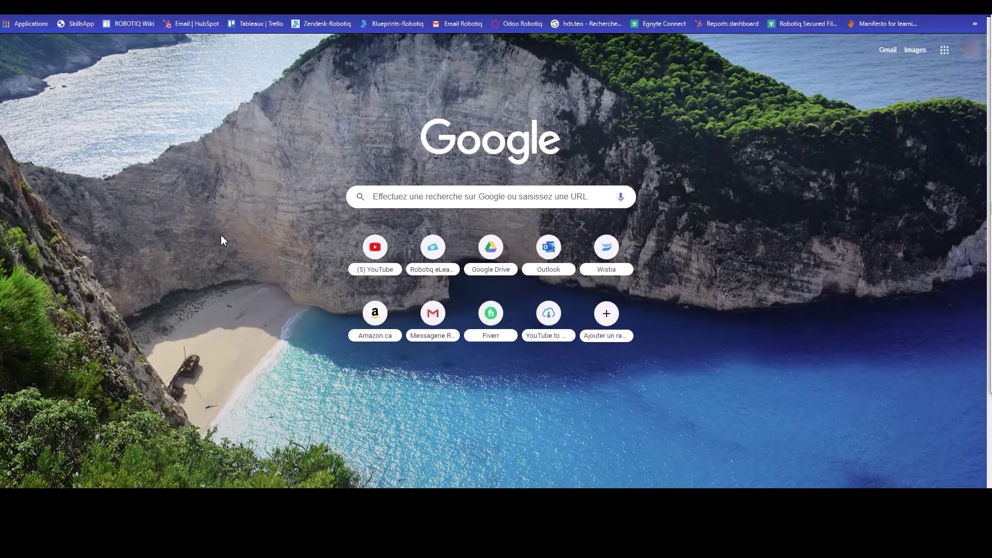
Step: Go to designer.suite.robotiq.com in the new tab
text(designer)
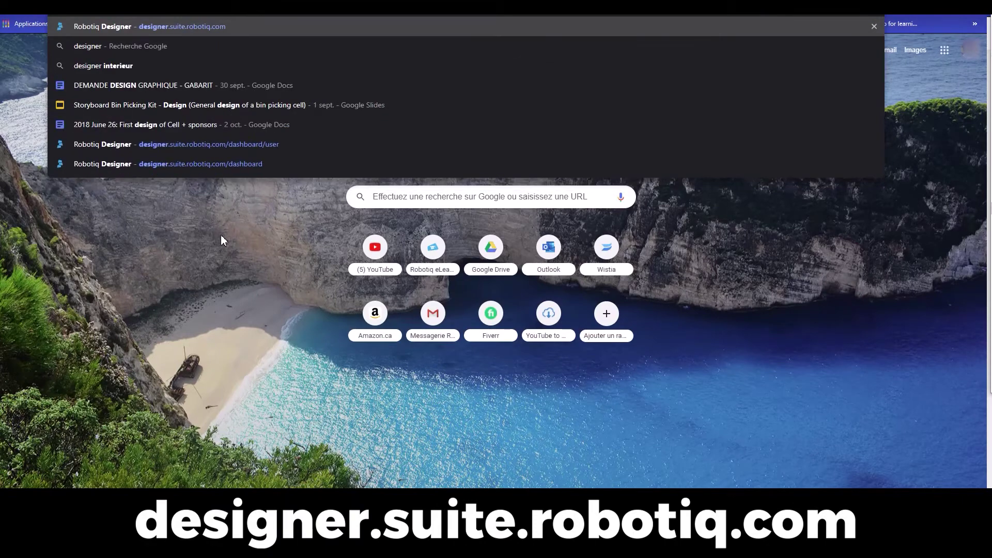
text(.suite)
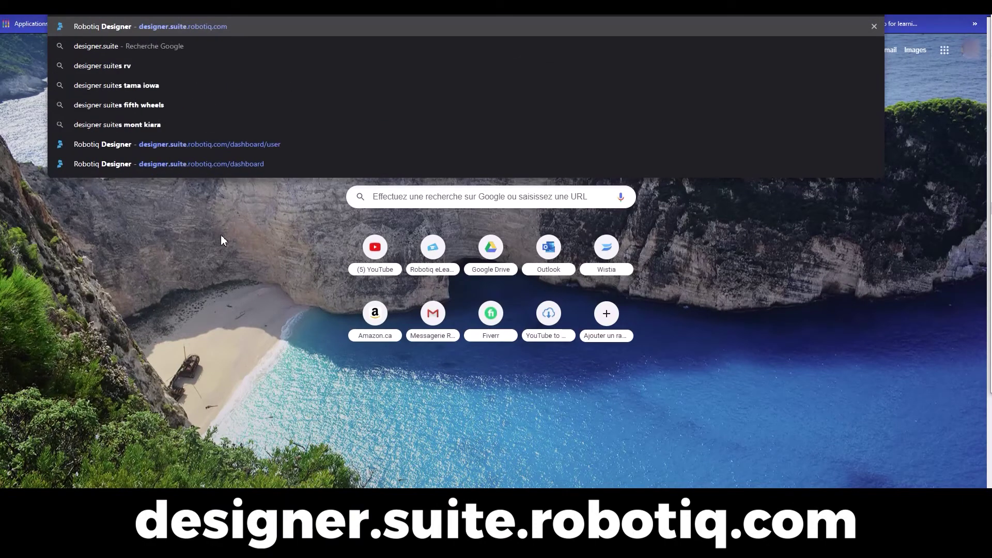
text(.robotiq)
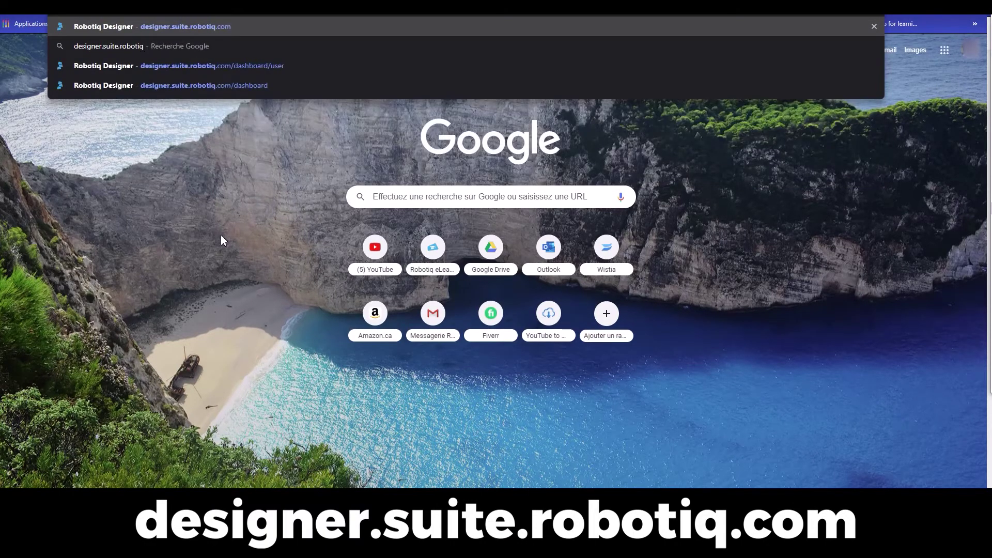
text(.com)
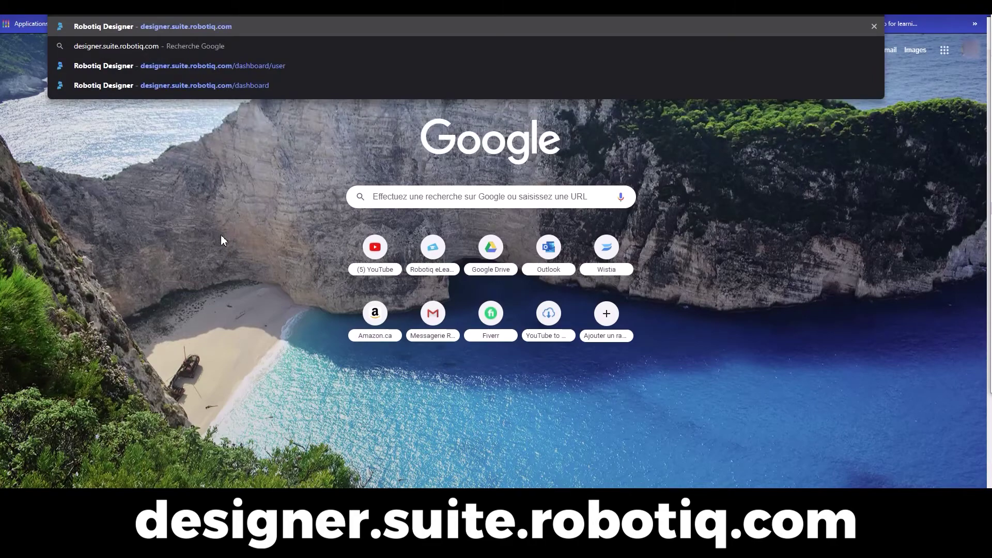
key(Return)
Step: Log in to Robotiq ID with the saved autofill e-mail and password
click(471, 219)
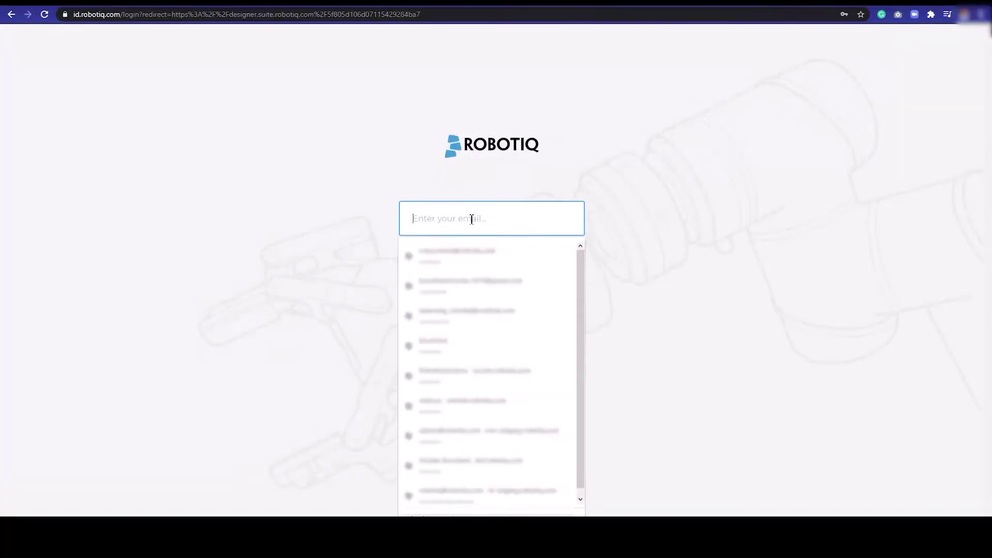
click(470, 254)
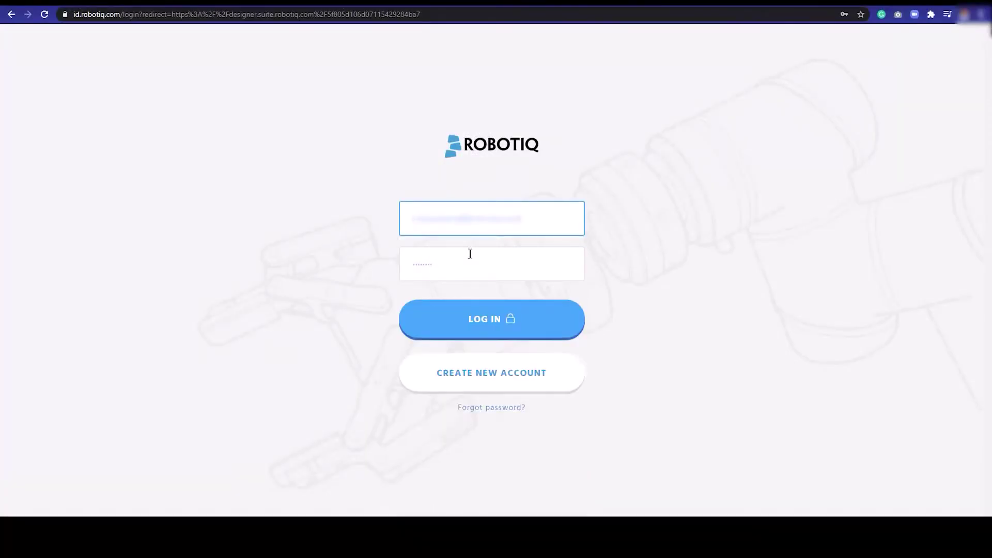
click(491, 323)
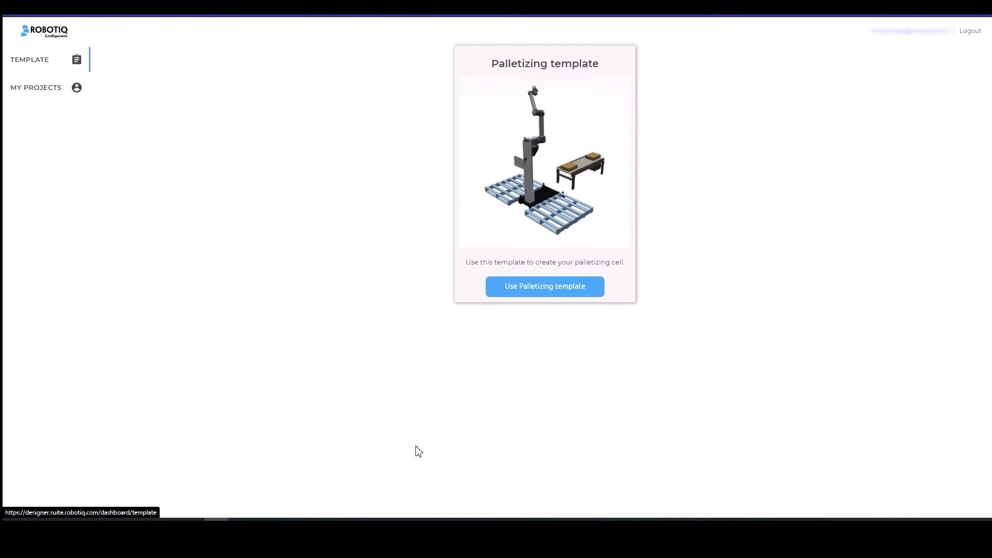
Step: Start a new project from the Palletizing template
click(533, 287)
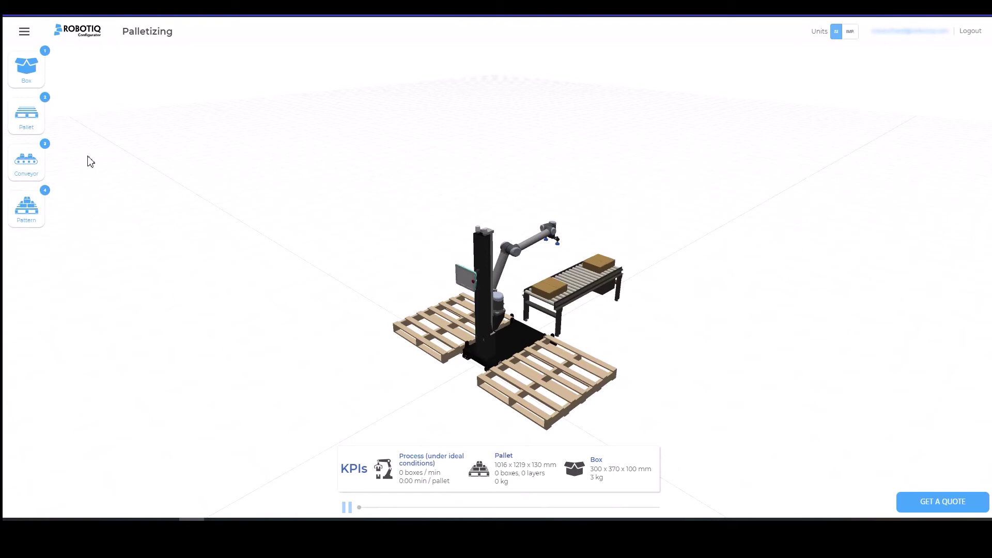
Step: Set the box to Front 200, Side 400 and Height 80 mm, weighing 4 kg
click(29, 76)
click(87, 91)
drag(87, 92, 72, 92)
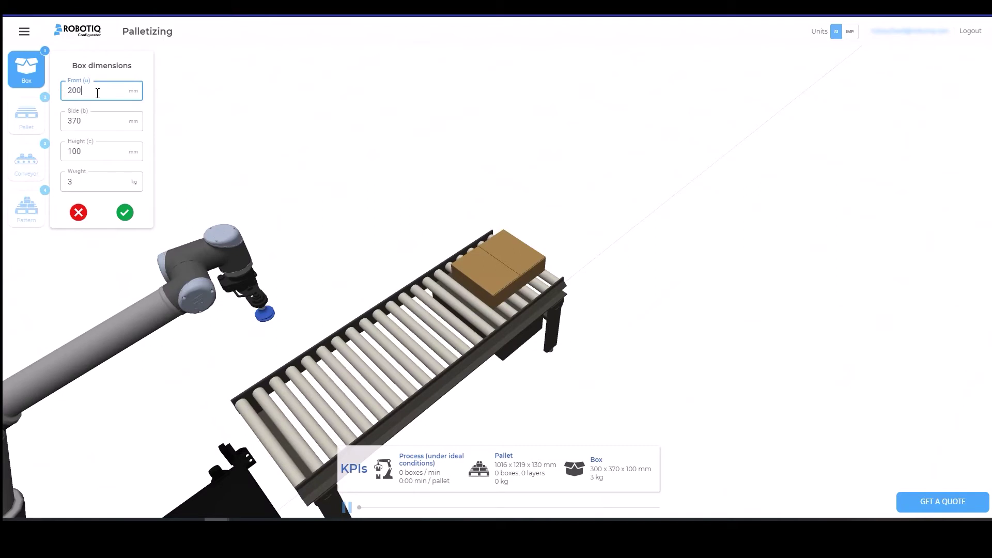
text(200)
double_click(93, 120)
text(400)
drag(99, 152, 64, 155)
text(80)
double_click(73, 182)
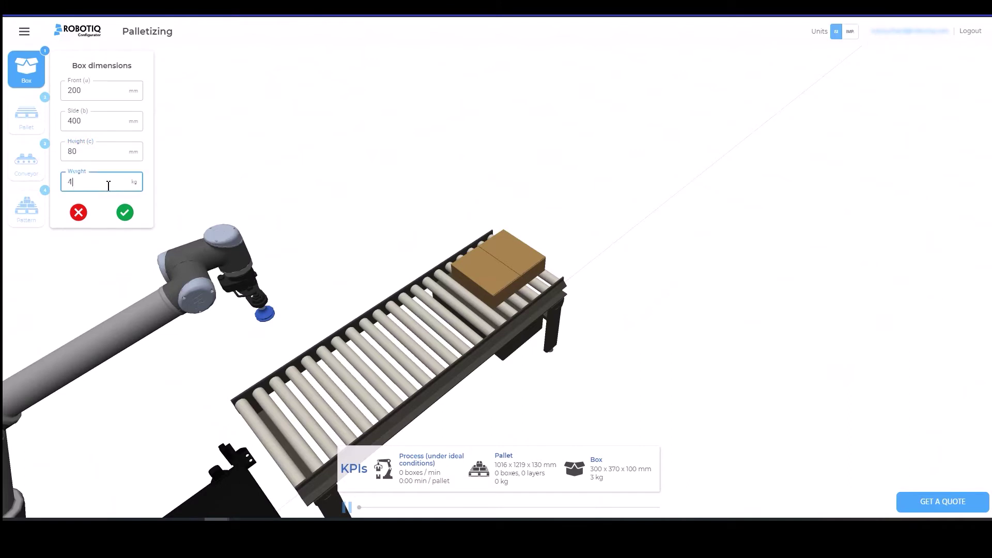
click(124, 213)
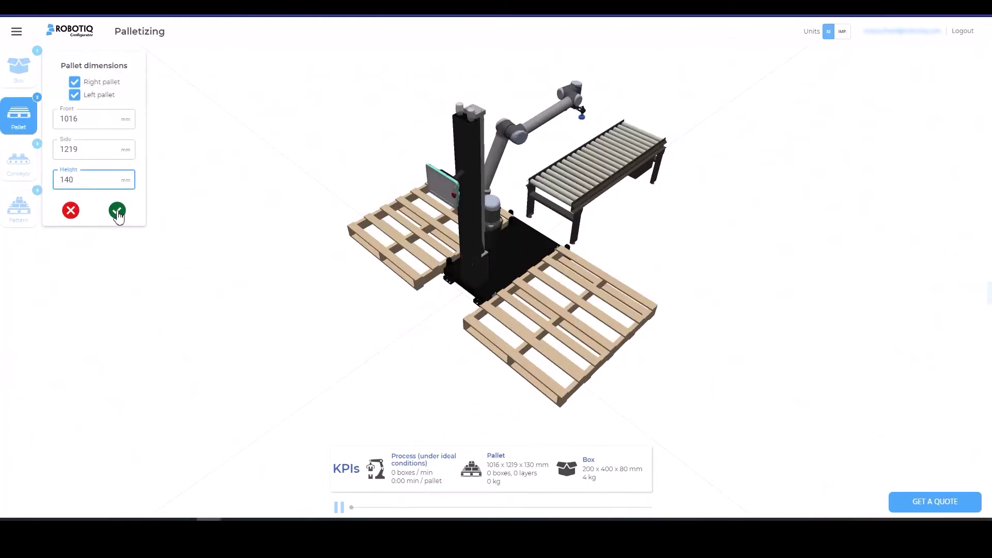
Step: Toggle each pallet off and back on, then confirm the 140 mm pallet height
click(77, 84)
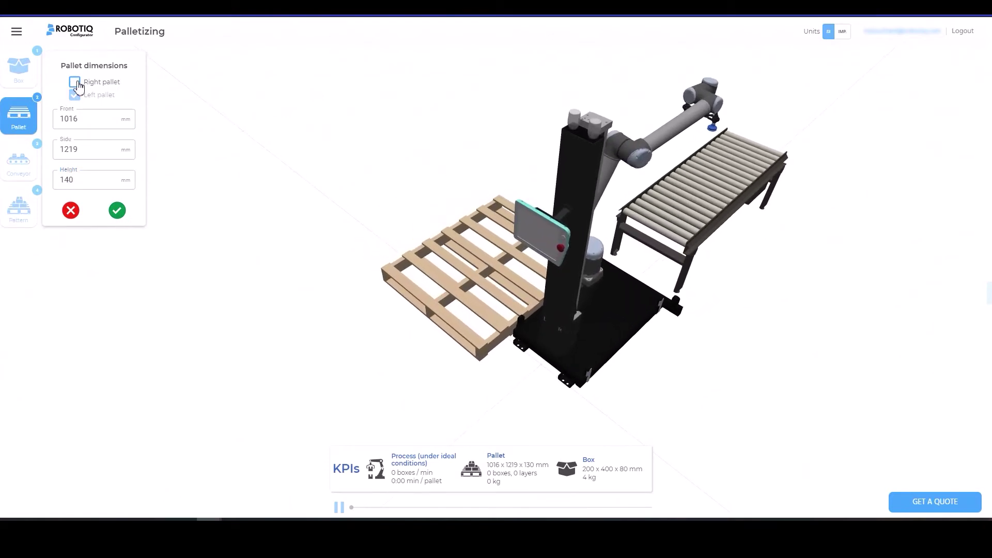
click(75, 83)
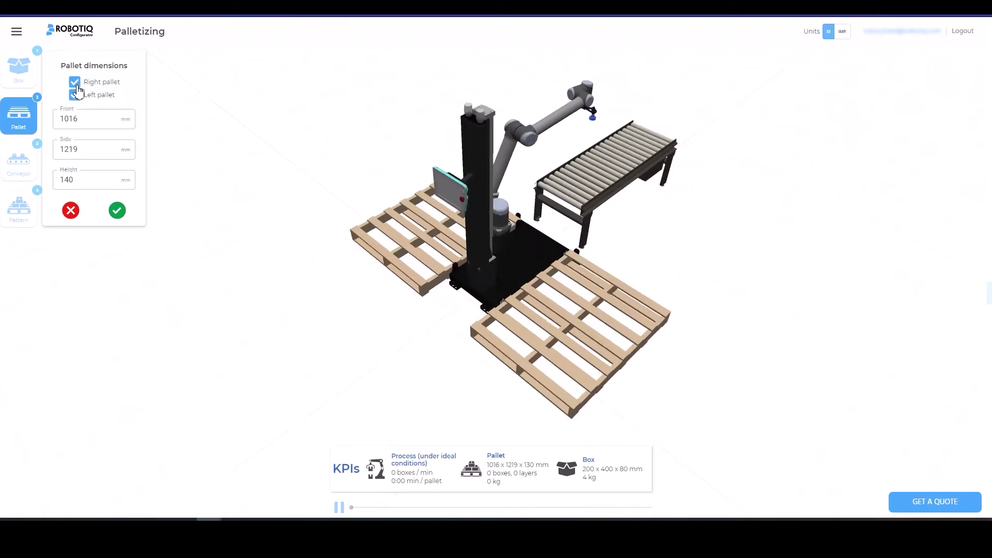
click(76, 95)
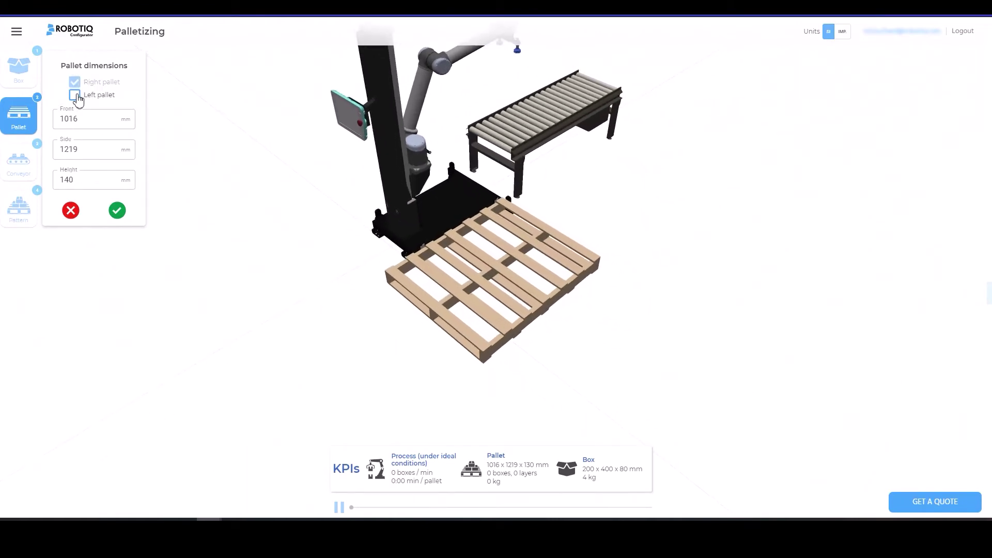
click(75, 97)
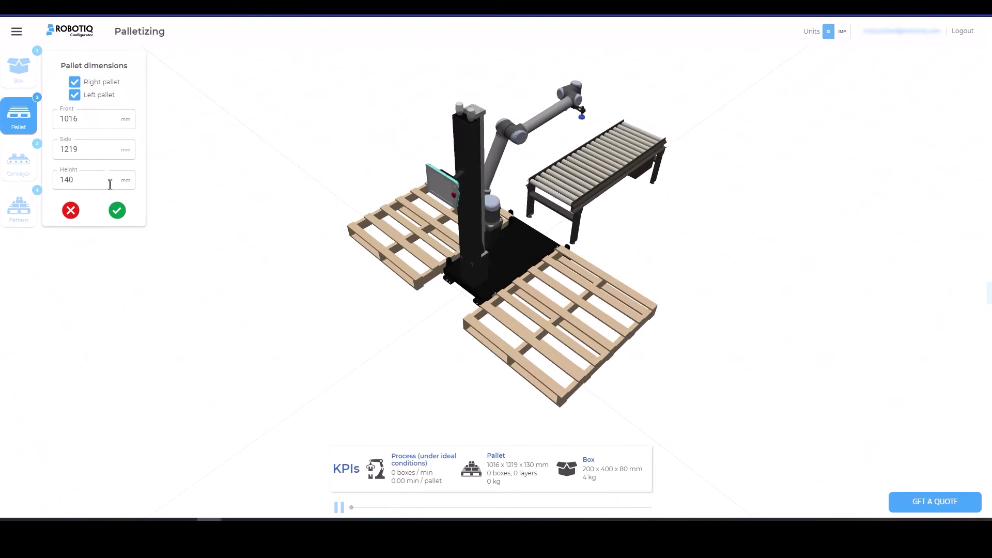
click(118, 213)
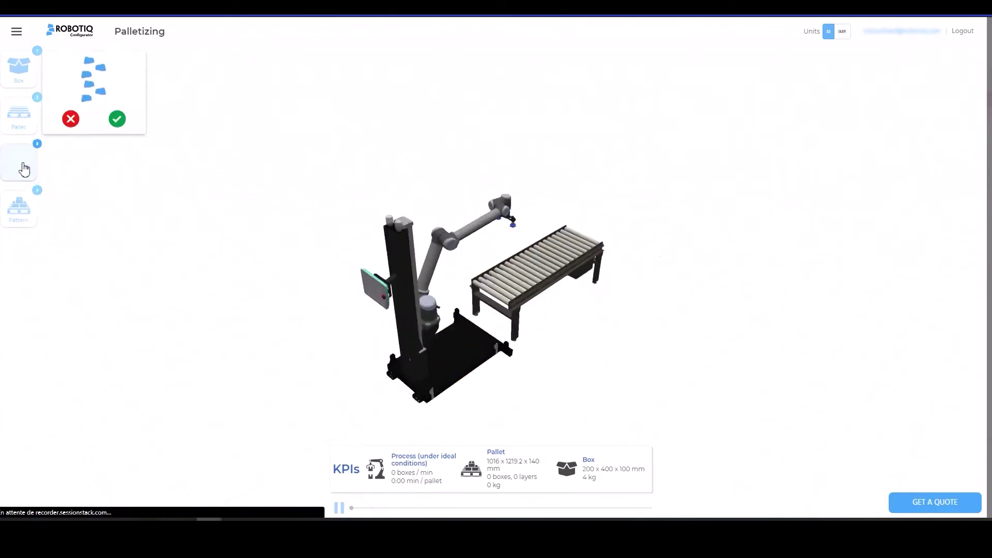
Step: Change the conveyor length to 1200 mm, keeping the 400 mm width
click(21, 164)
double_click(78, 92)
double_click(96, 119)
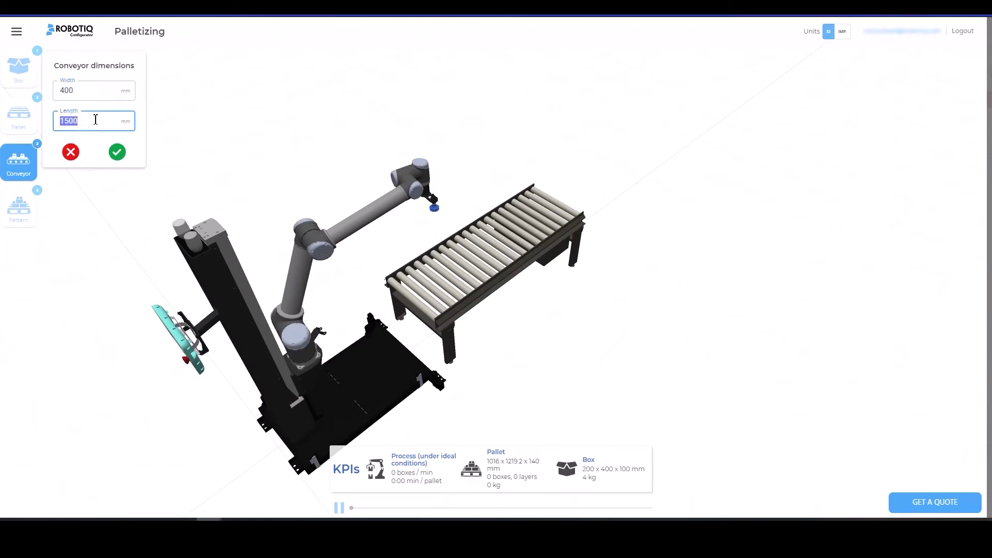
text(1200)
click(117, 152)
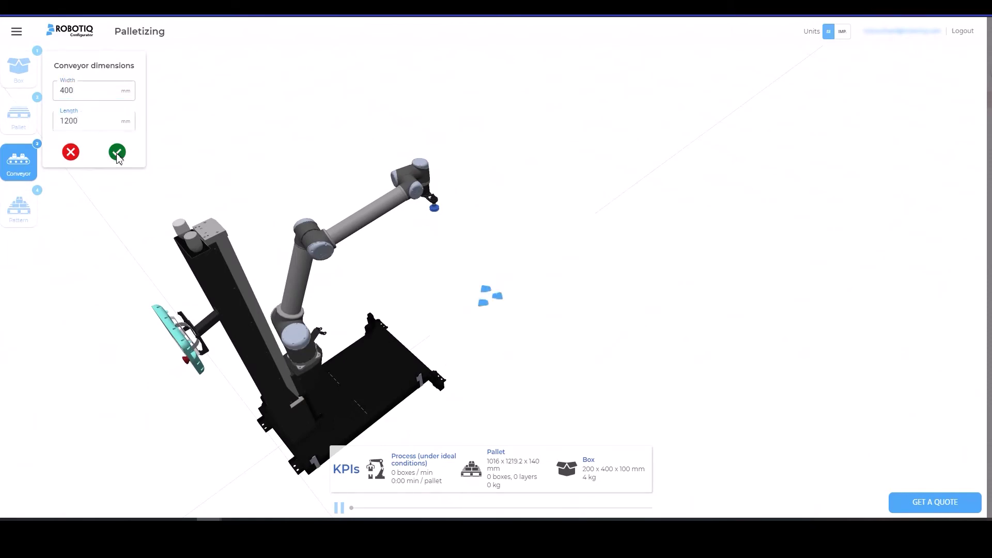
click(18, 210)
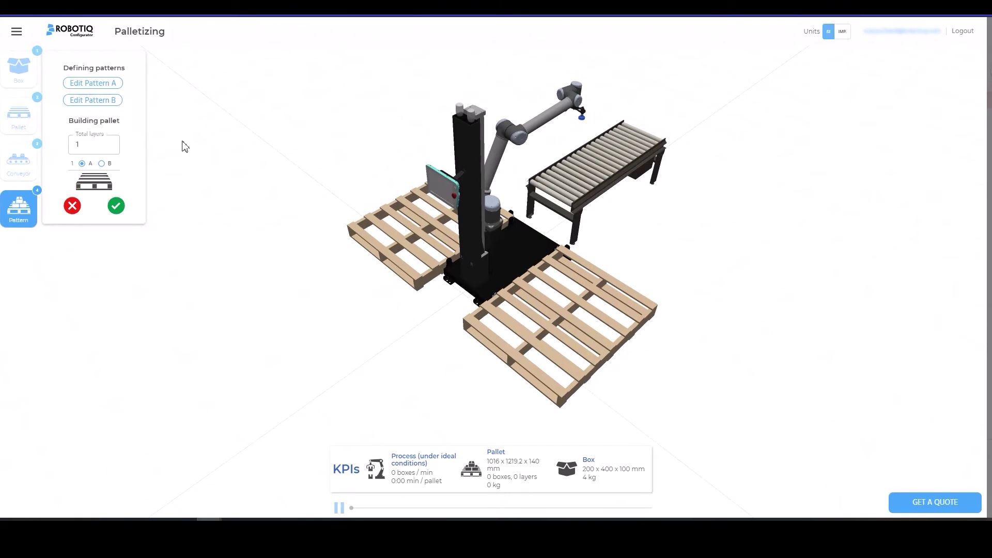
Step: Set total layers to 6 and assign pattern B to layers 2 and 4
click(103, 146)
key(BackSpace)
text(6)
click(102, 179)
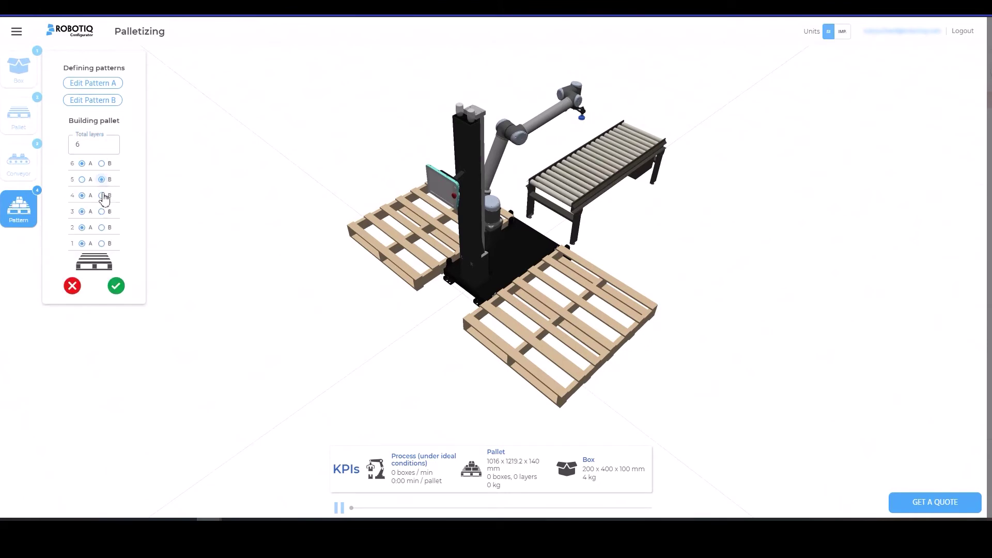
click(102, 228)
click(103, 196)
click(94, 177)
Step: Fill pattern A with boxes covering the pallet in three rows
click(93, 85)
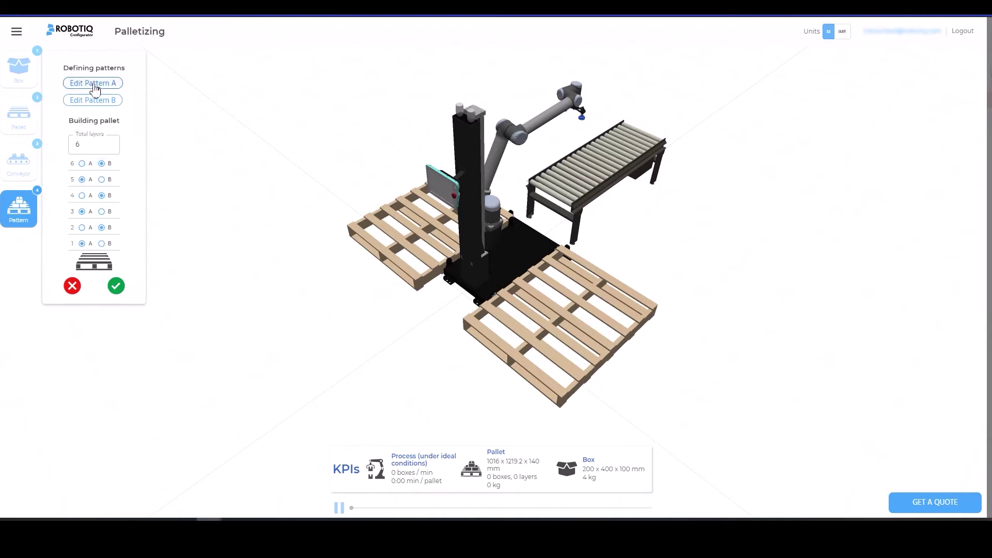
click(437, 201)
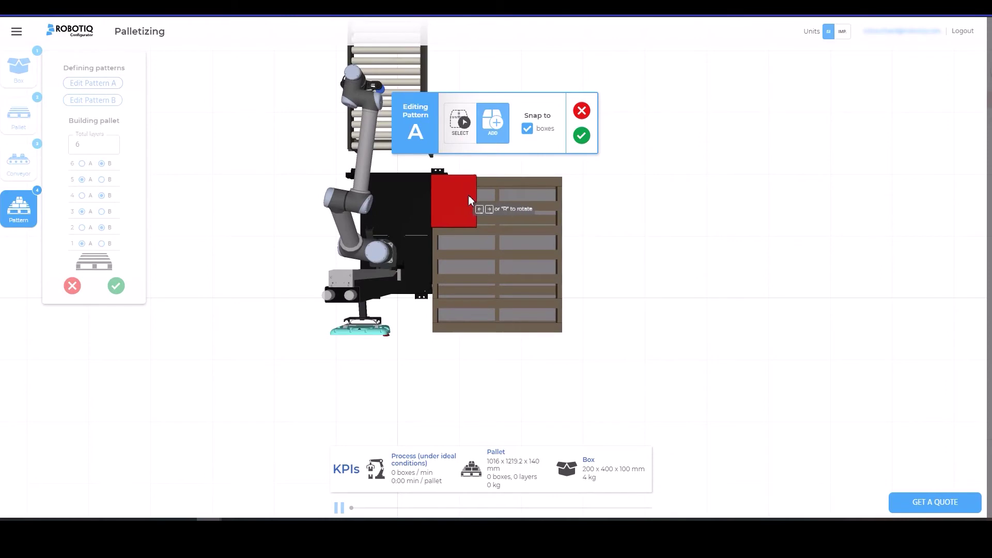
click(483, 200)
click(518, 198)
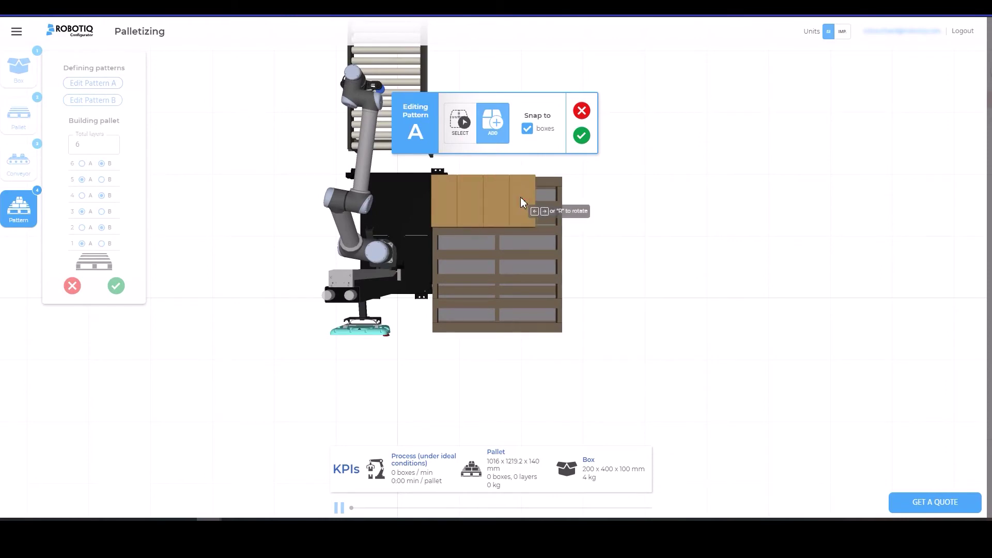
click(546, 198)
click(544, 235)
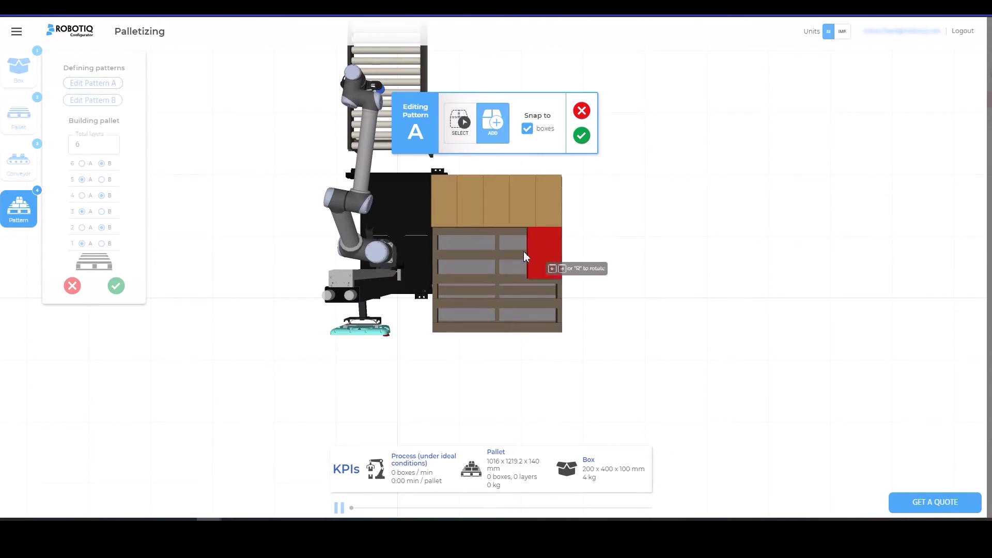
click(519, 251)
click(488, 250)
click(462, 250)
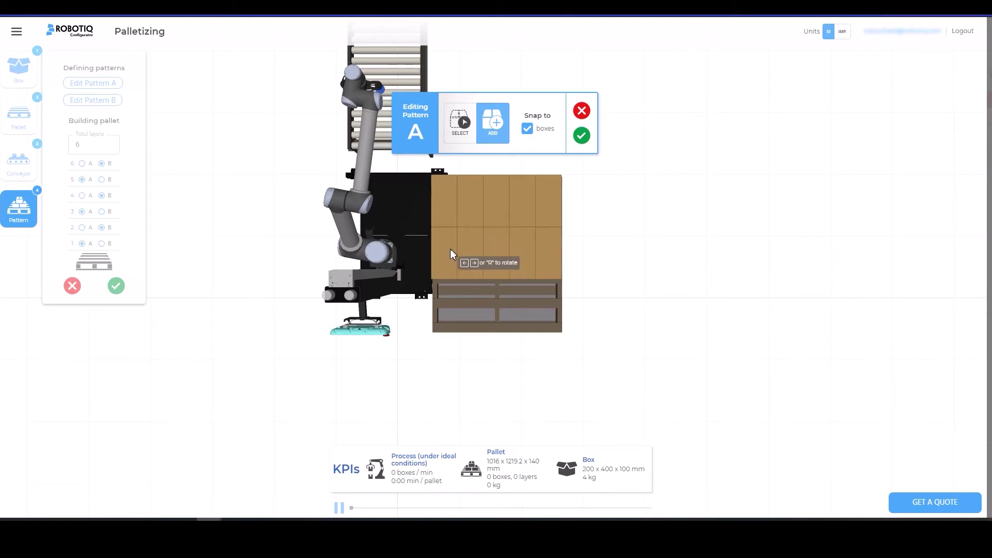
click(450, 249)
click(444, 305)
click(499, 305)
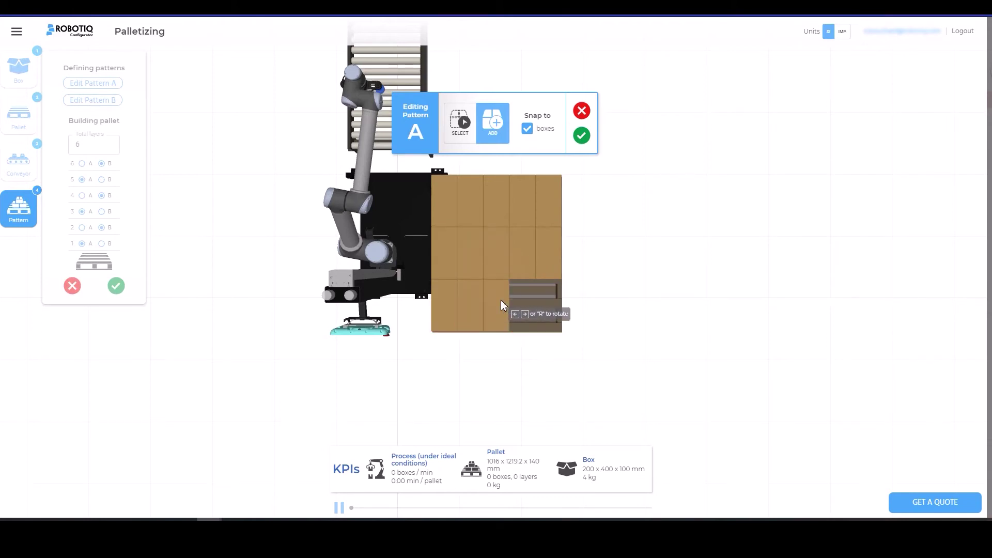
click(526, 304)
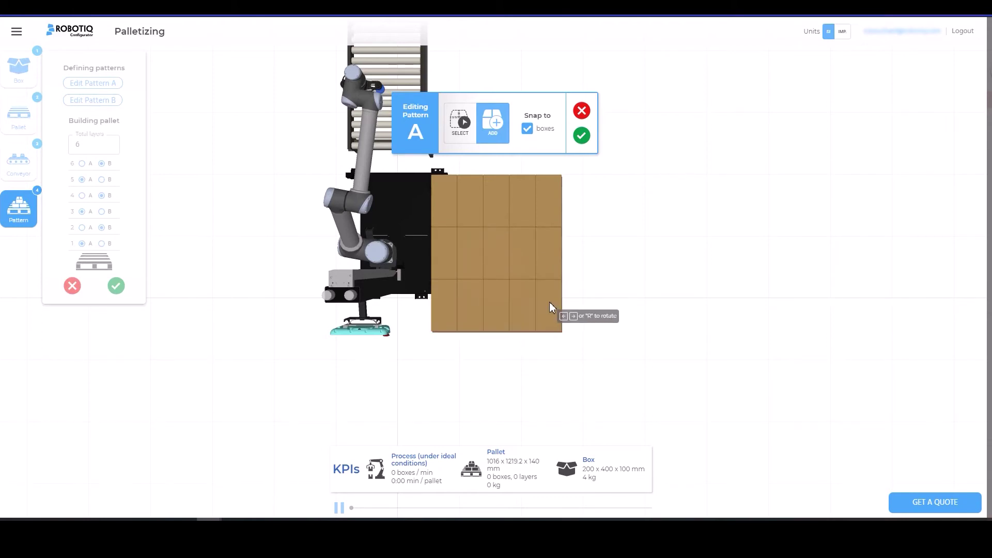
click(550, 307)
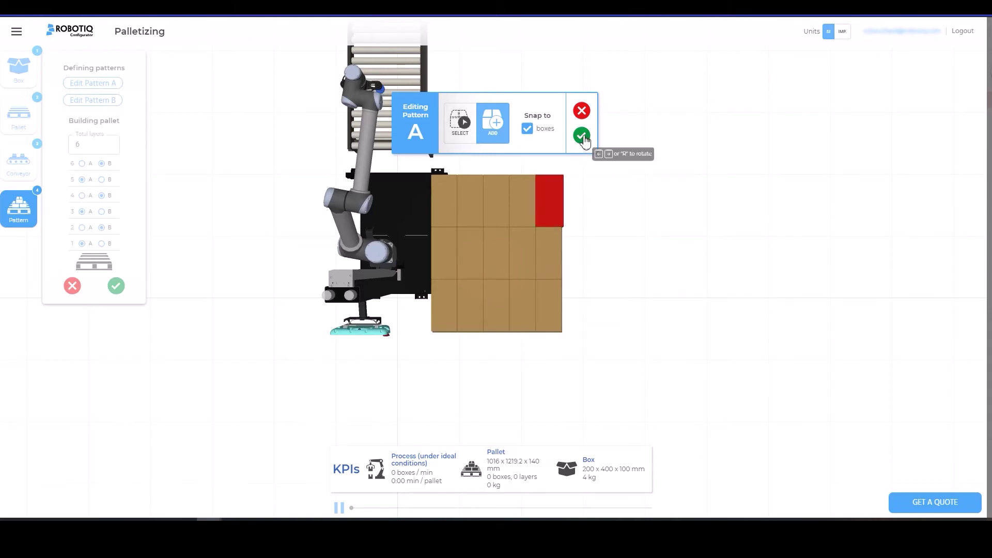
Step: Save pattern A, then start pattern B with a left column of four boxes
click(582, 136)
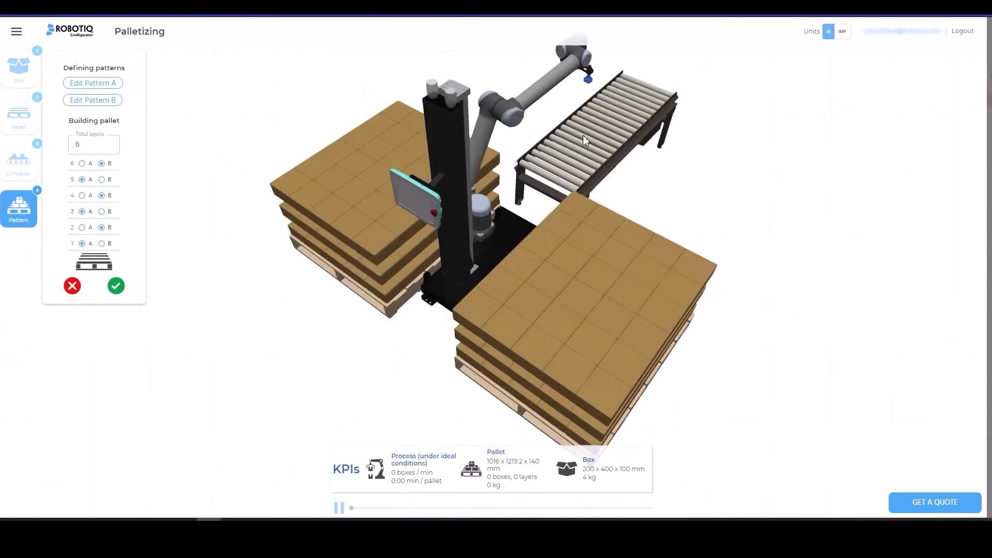
click(103, 102)
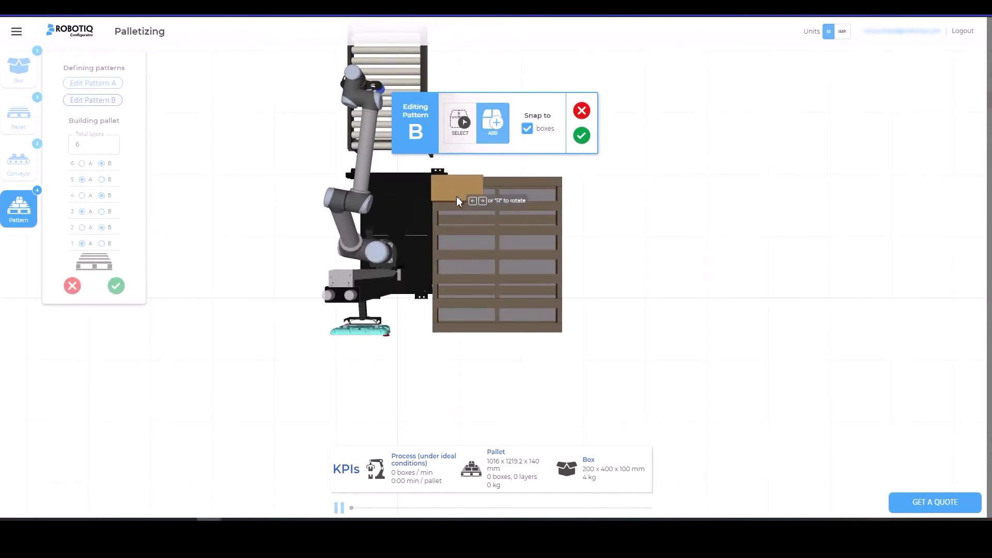
click(449, 264)
click(450, 289)
click(452, 315)
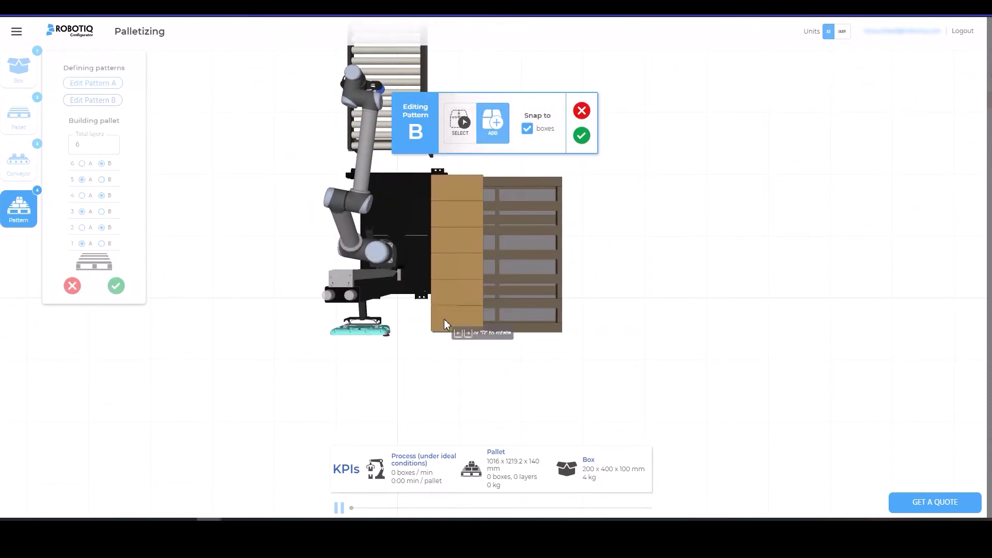
click(454, 328)
Step: Add a right column of five boxes and a middle column of three rotated boxes, then save pattern B
click(540, 217)
click(536, 249)
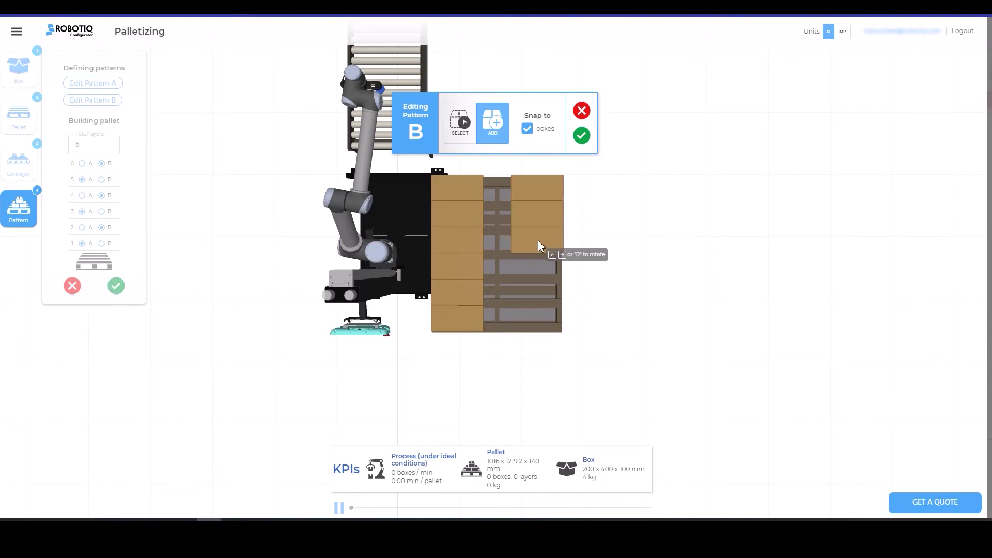
click(538, 274)
click(534, 303)
click(534, 326)
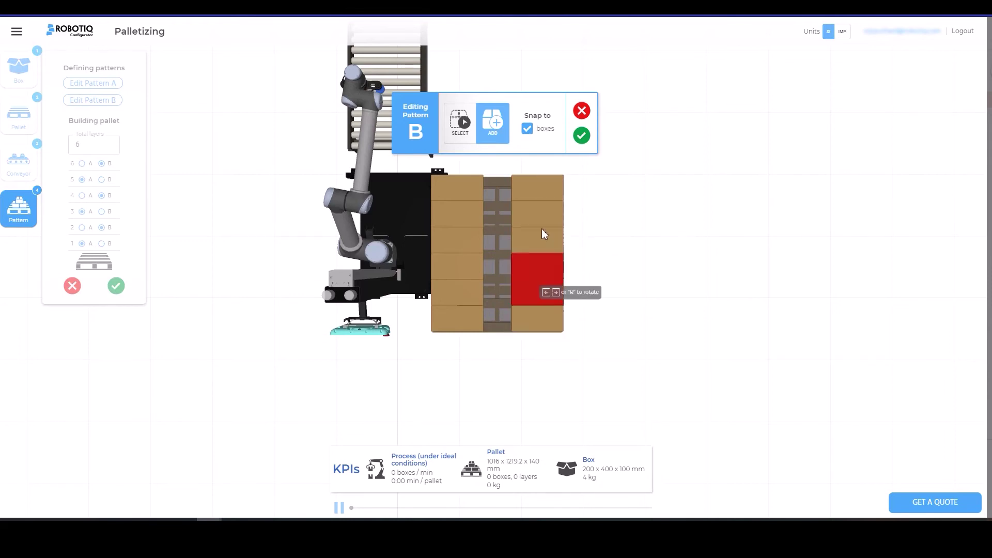
key(r)
click(495, 209)
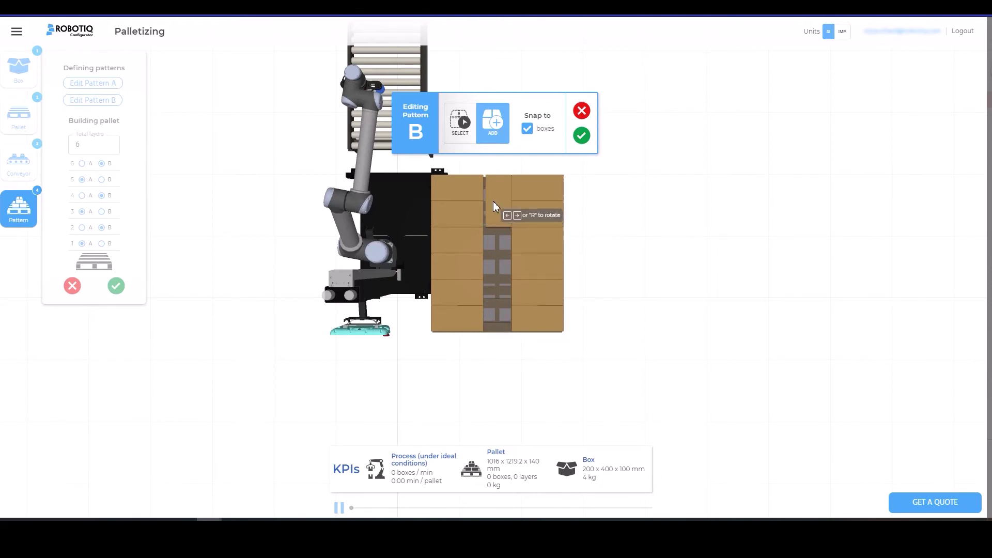
click(500, 256)
click(499, 309)
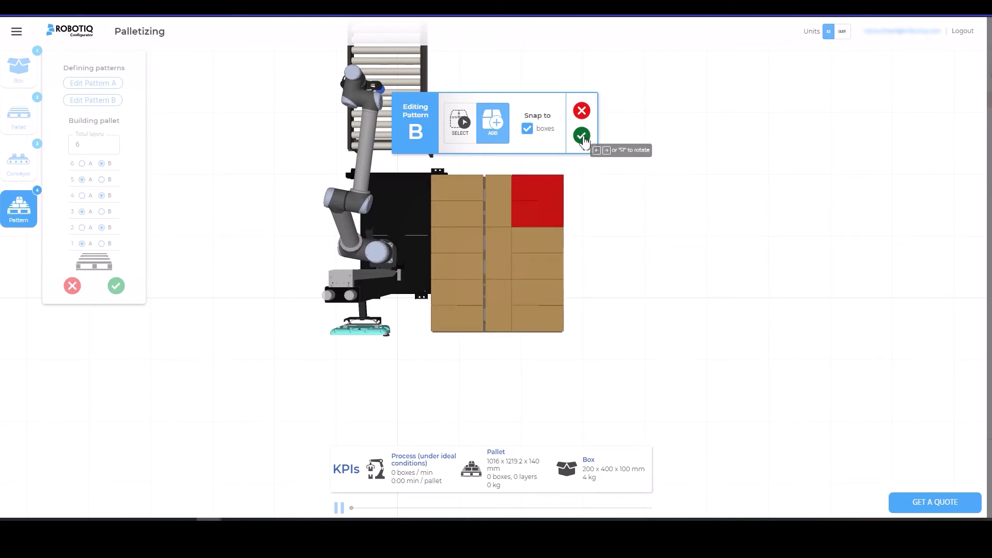
click(581, 136)
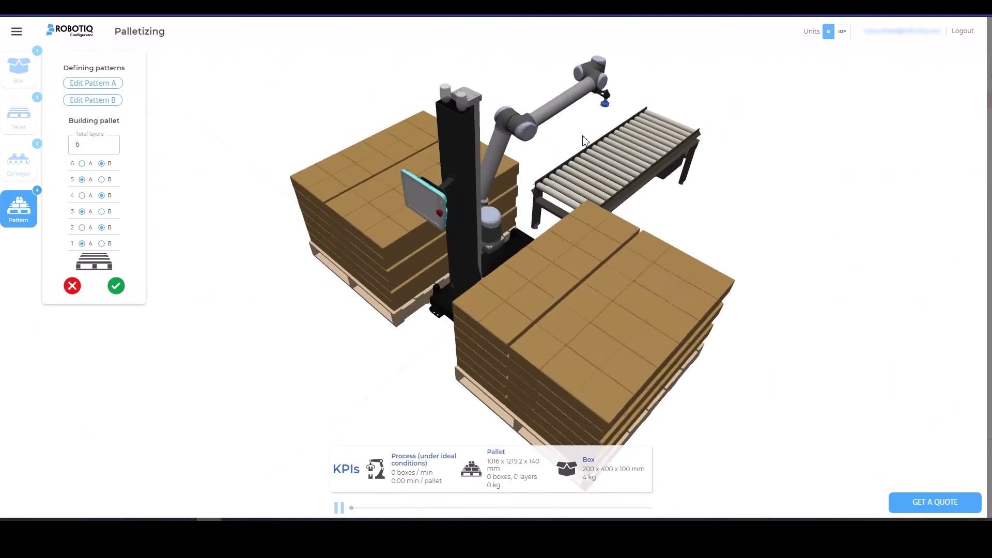
Step: Validate the six-layer A/B patterns so the simulation runs and recalculates the KPIs
click(116, 287)
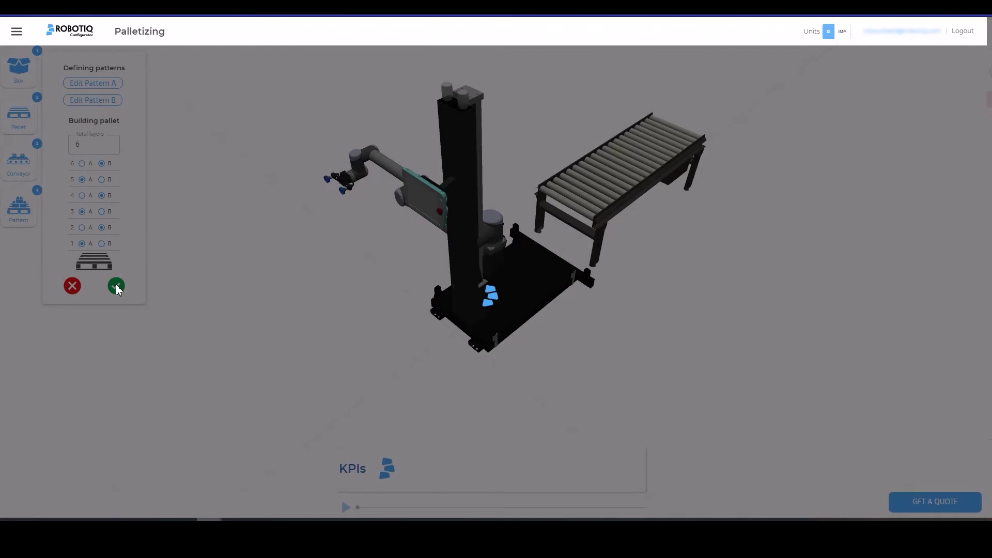